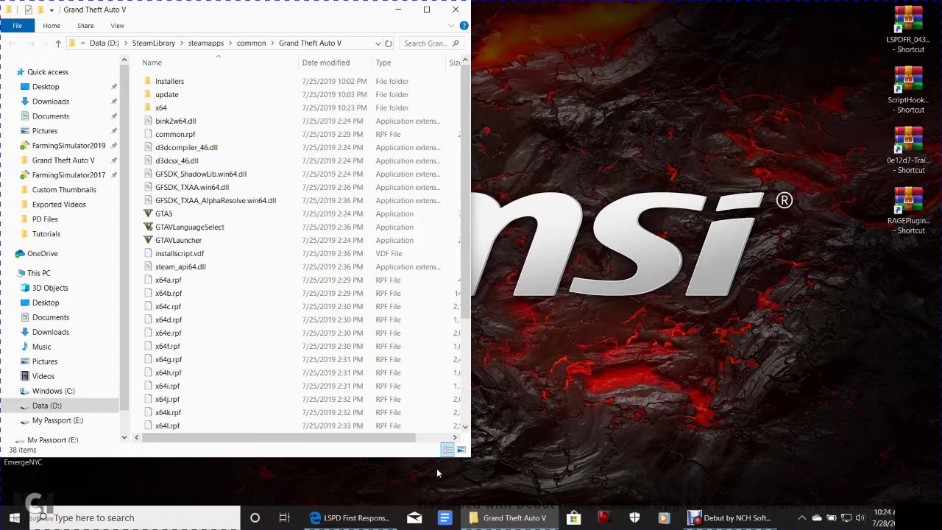
Step: Bring the LSPD First Response download page in Edge in front of the GTA V folder
click(336, 518)
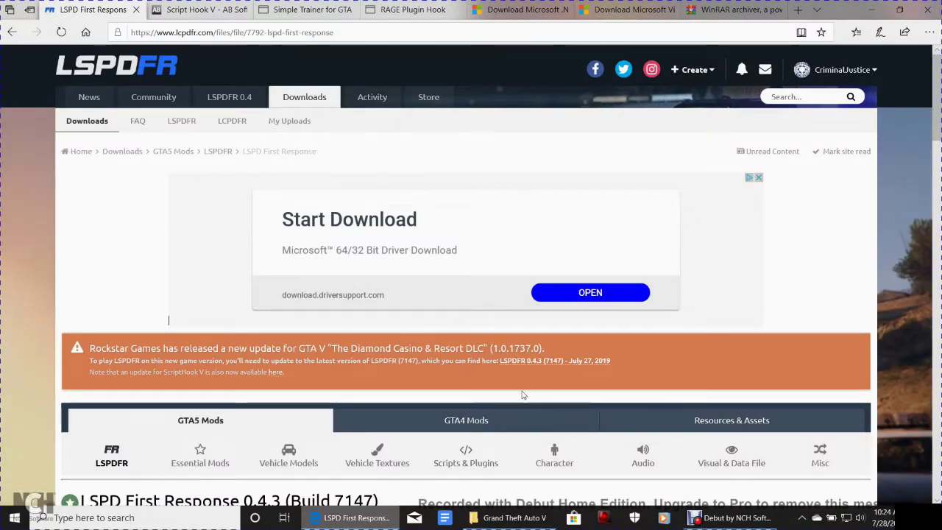
scroll(523, 395, down, 3)
scroll(522, 395, down, 1)
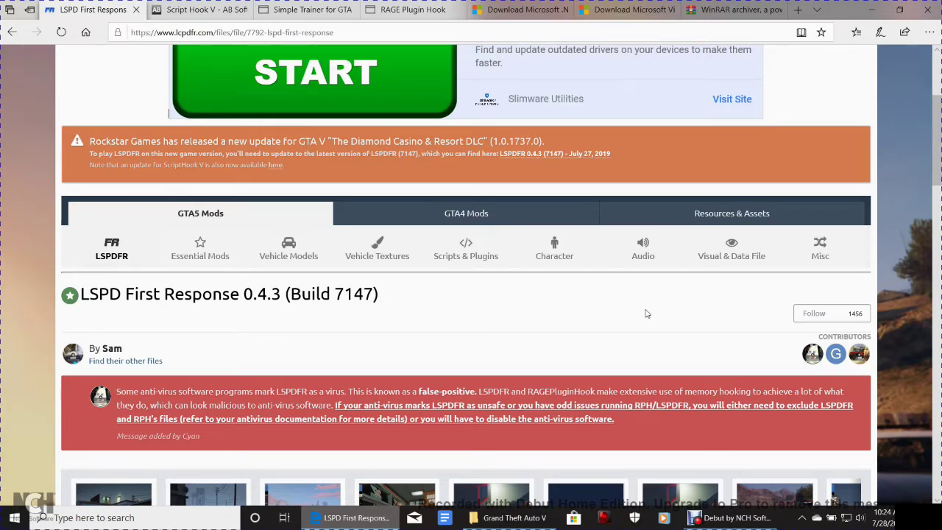
scroll(646, 312, down, 2)
scroll(646, 314, down, 2)
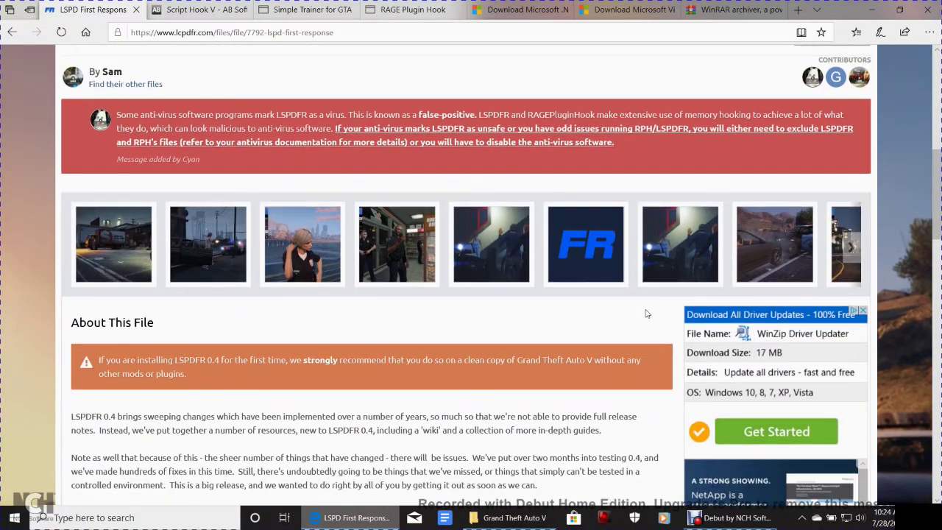
scroll(551, 315, down, 1)
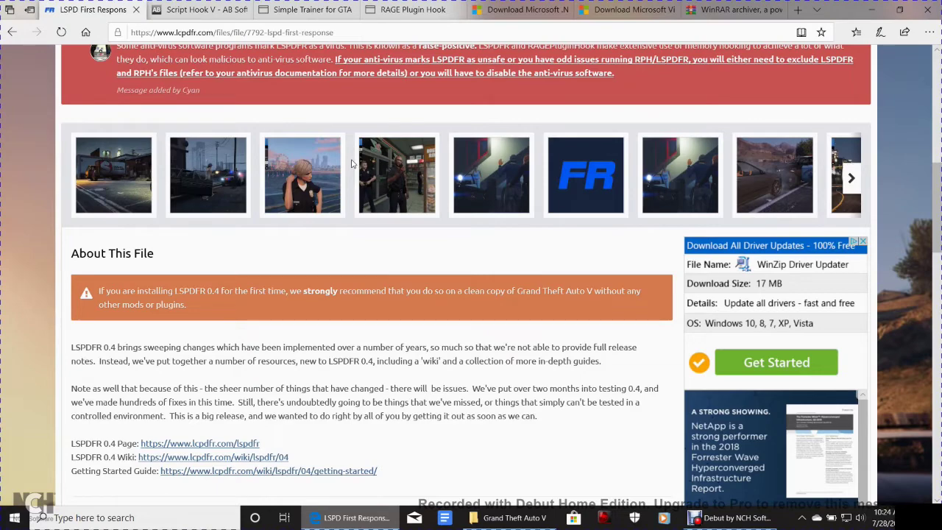
scroll(491, 306, down, 5)
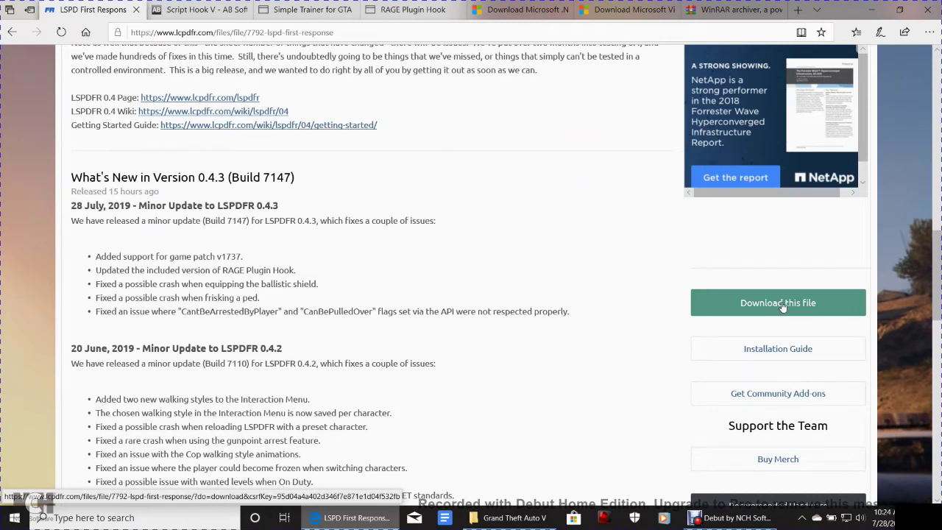
Step: Accept LCPDFR's download terms to get LSPDFR_043_Manual_Install.zip and lspdfr_043_setup.exe offered
click(783, 308)
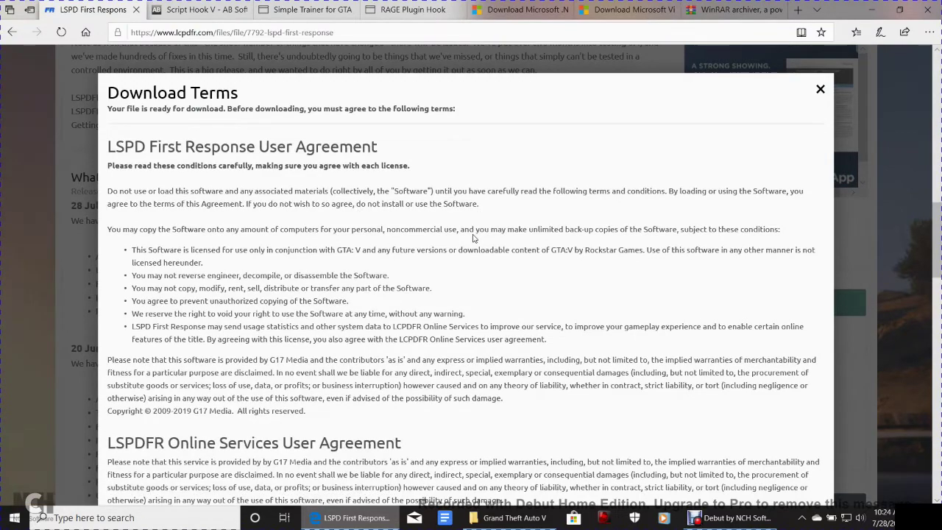
scroll(473, 237, down, 5)
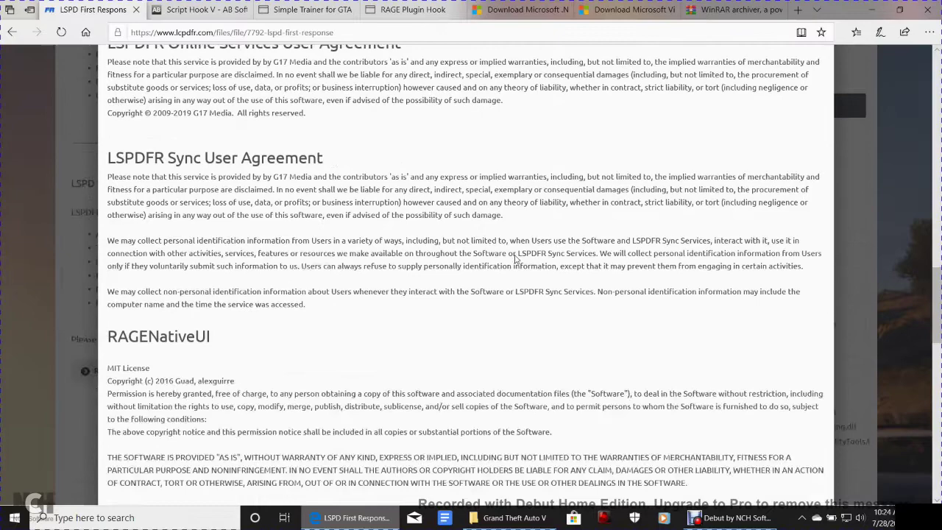
scroll(515, 257, down, 10)
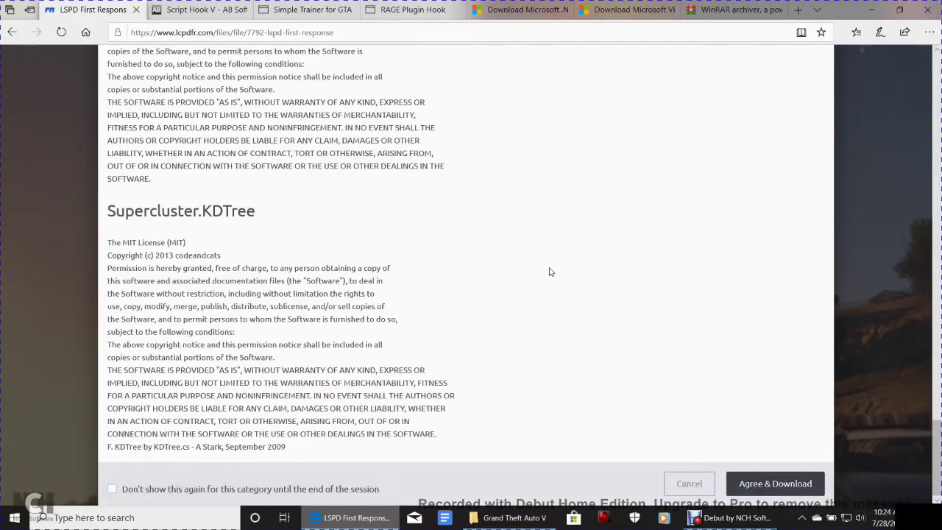
click(775, 483)
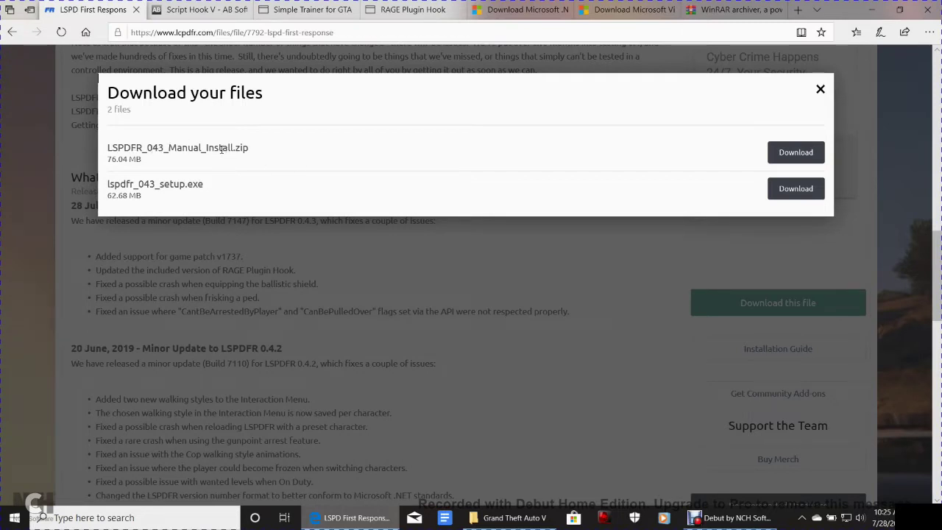
Step: Request LSPDFR_043_Manual_Install.zip, browse Save As to Desktop, then cancel without saving
click(793, 153)
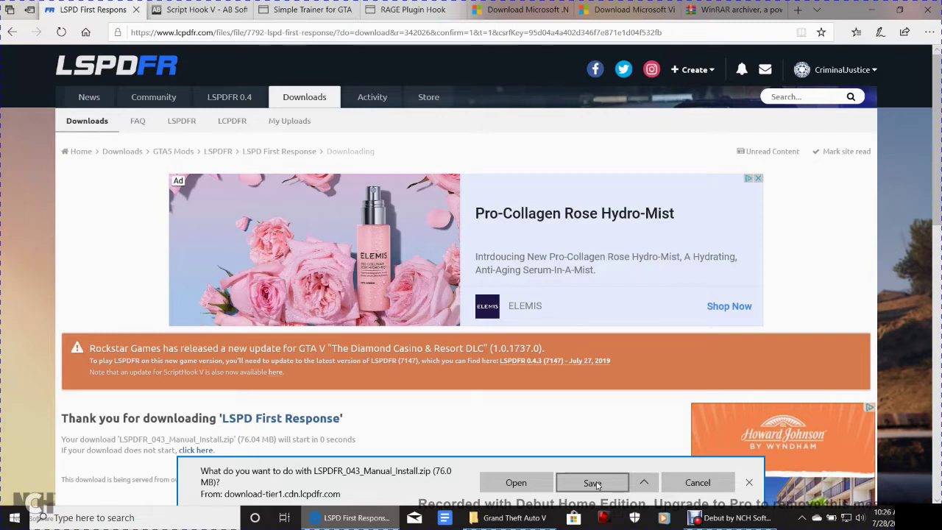
click(645, 482)
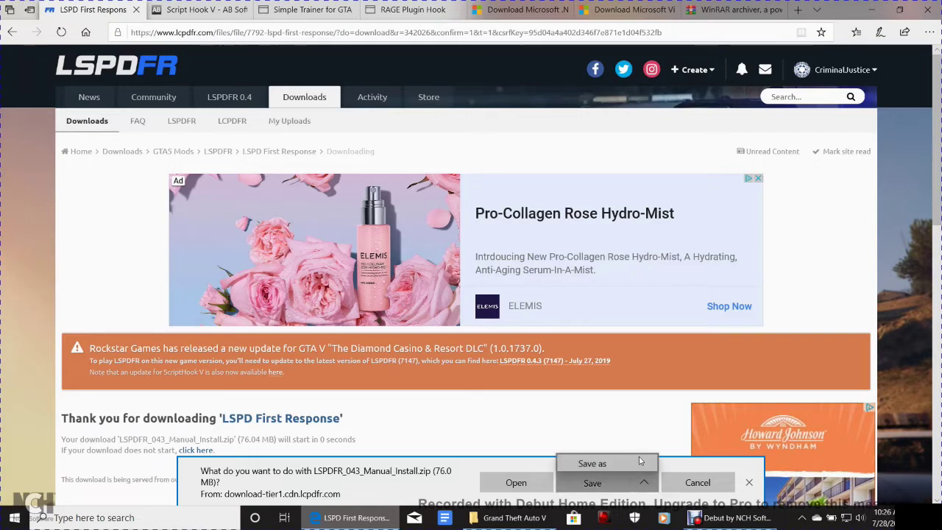
click(611, 466)
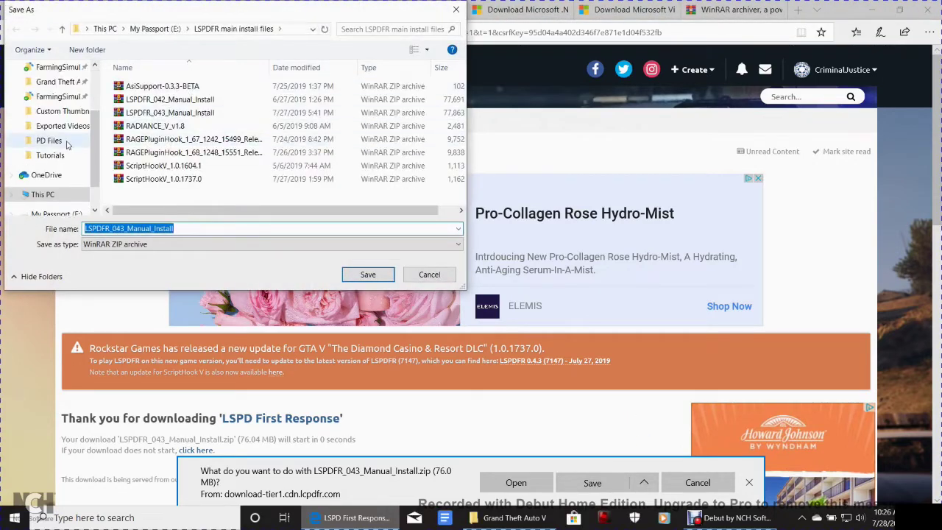
scroll(76, 144, down, 3)
scroll(97, 151, up, 5)
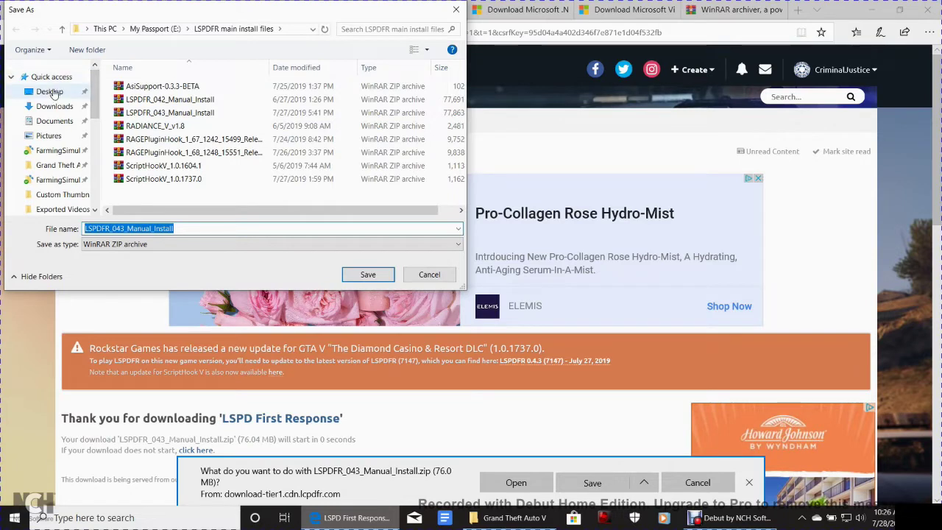
click(50, 92)
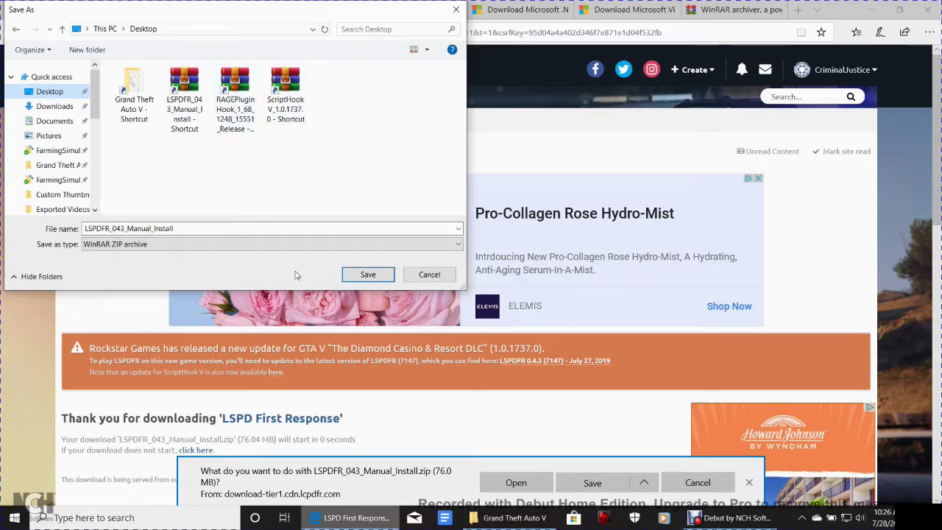
click(430, 274)
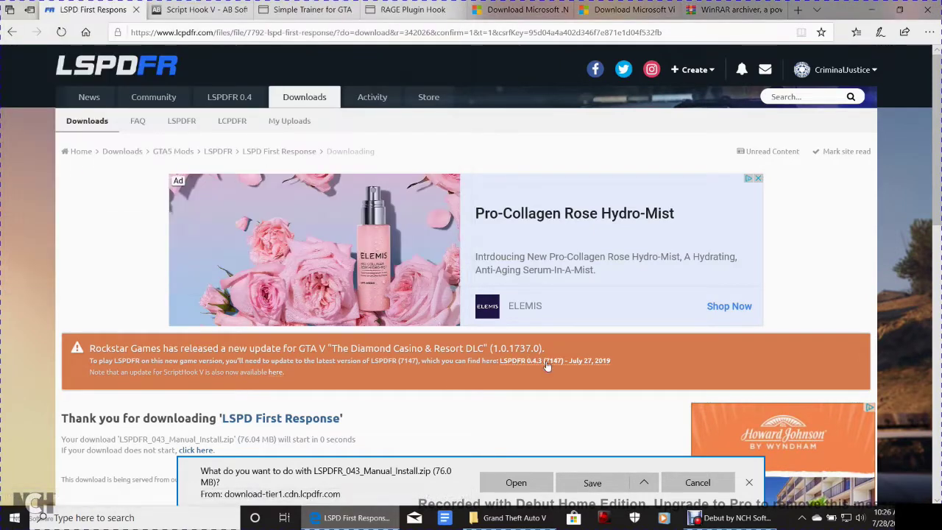
click(699, 482)
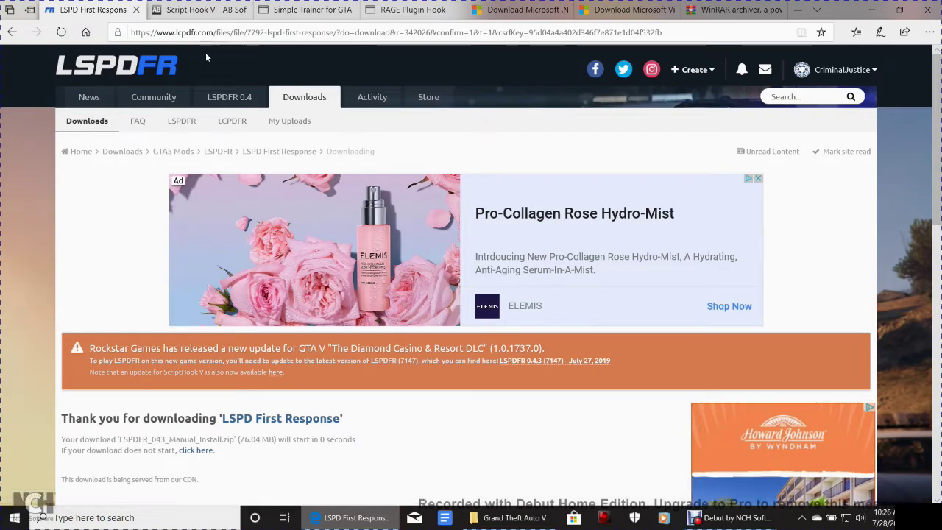
Step: Request ScriptHookV_1.0.1737.0.zip from the Script Hook V page and dismiss its prompt unsaved
mouse_move(198, 13)
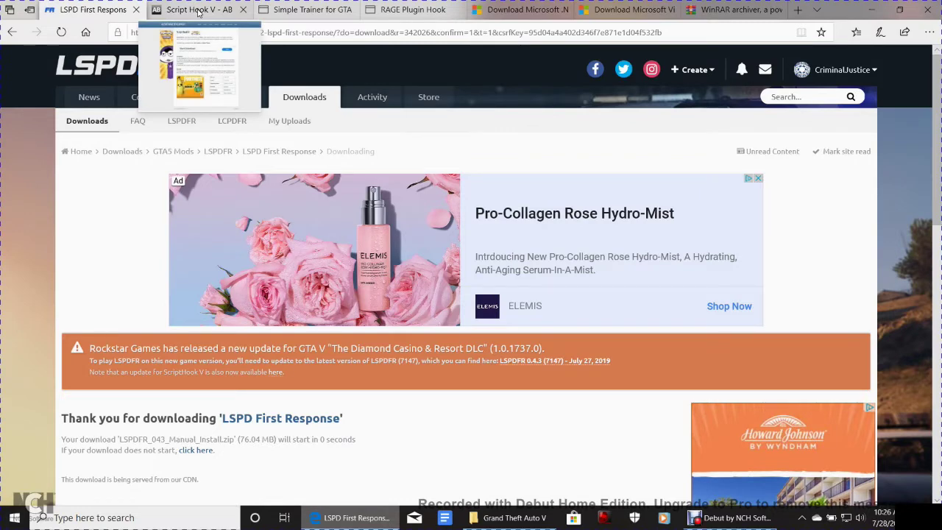
click(197, 12)
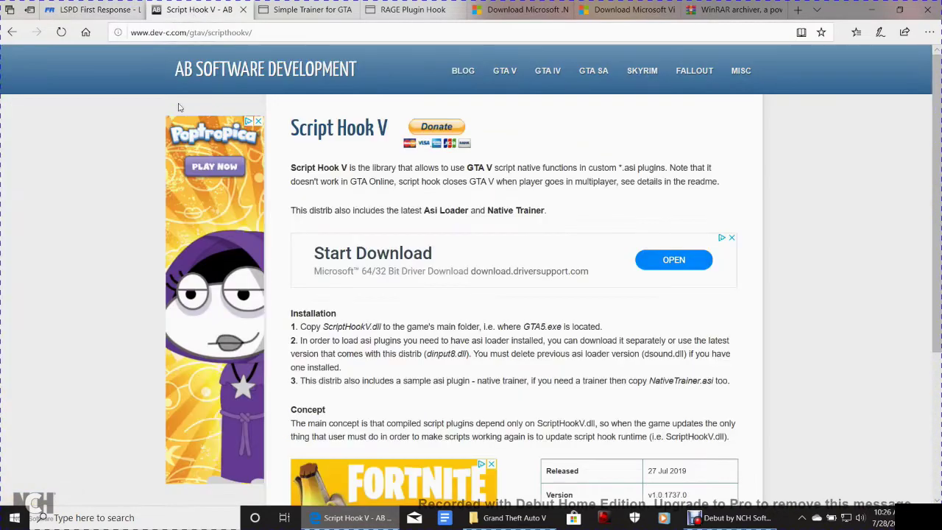
scroll(815, 373, down, 3)
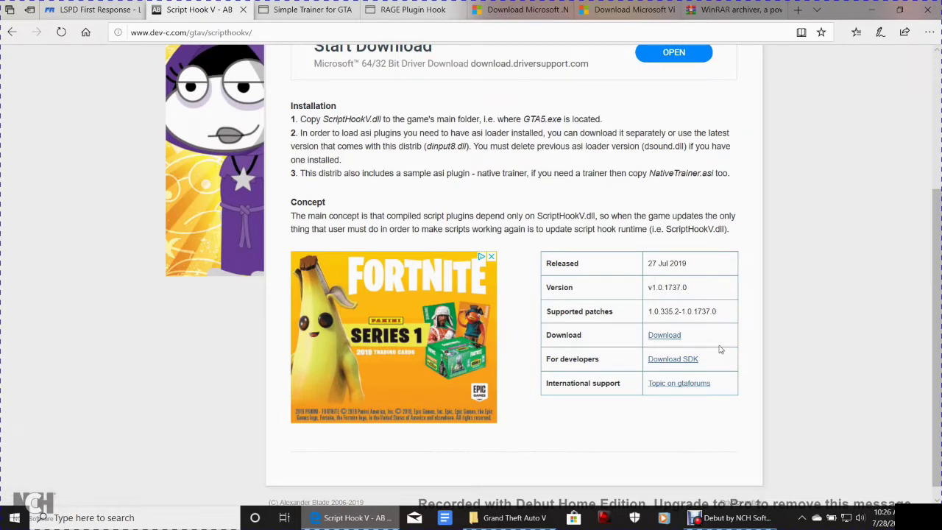
click(664, 336)
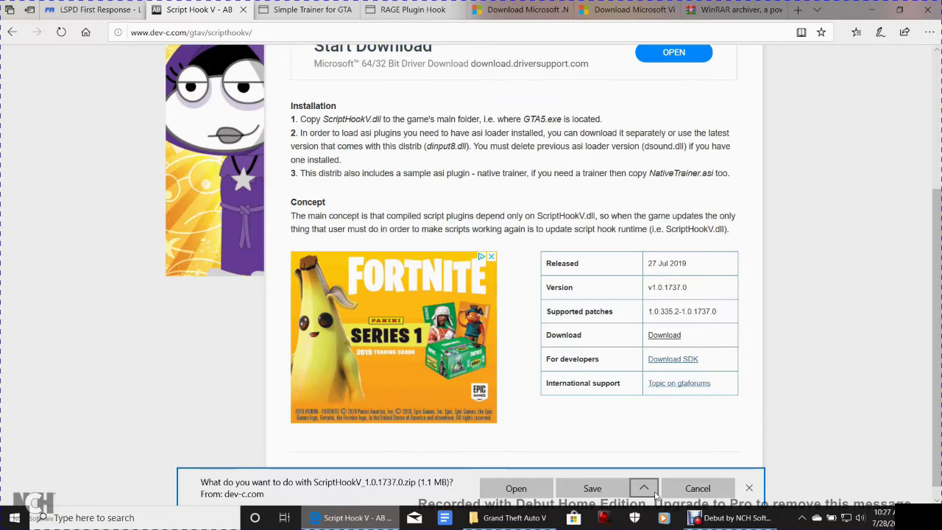
click(697, 489)
scroll(628, 410, up, 3)
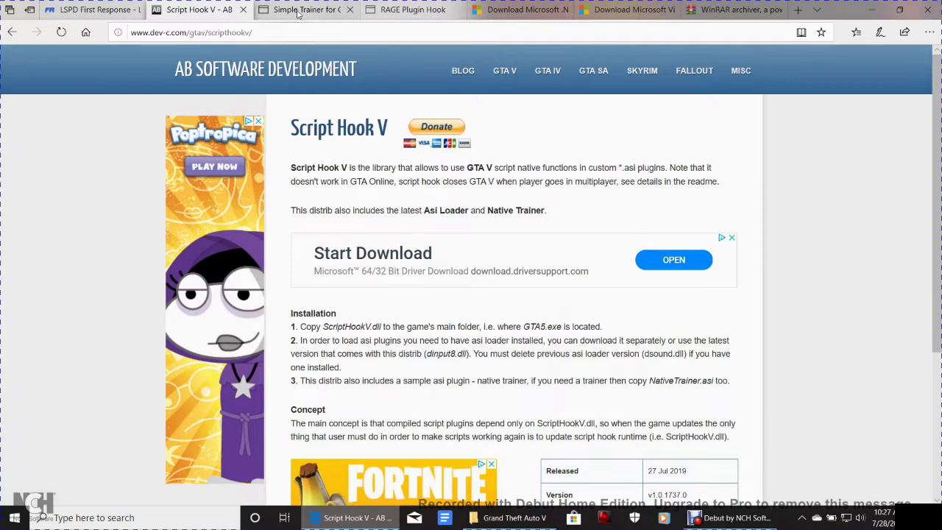
mouse_move(297, 14)
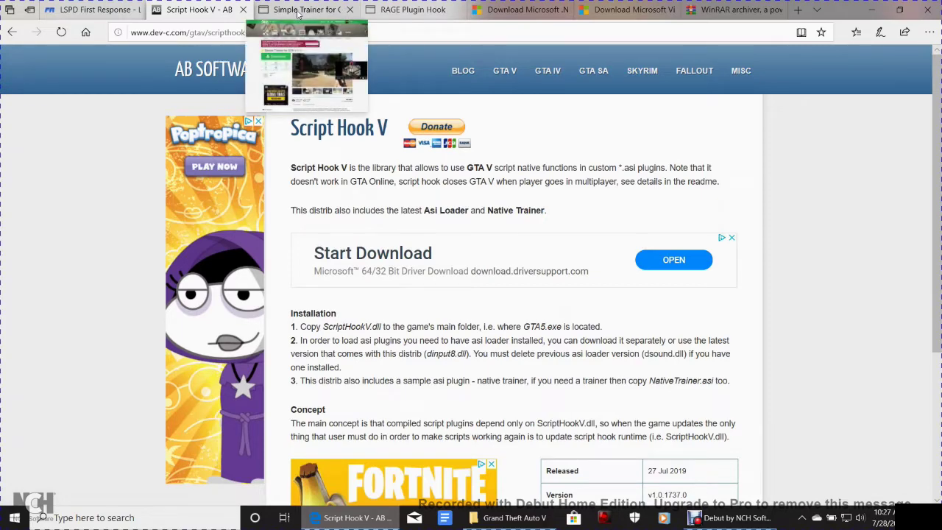
Step: Start the Simple Trainer for GTA V download after closing the video share popup
click(297, 14)
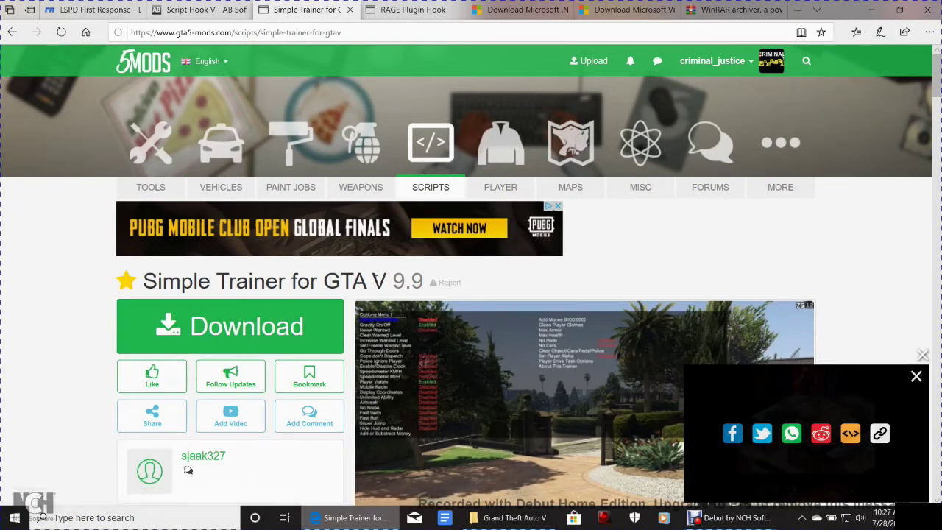
scroll(736, 354, down, 1)
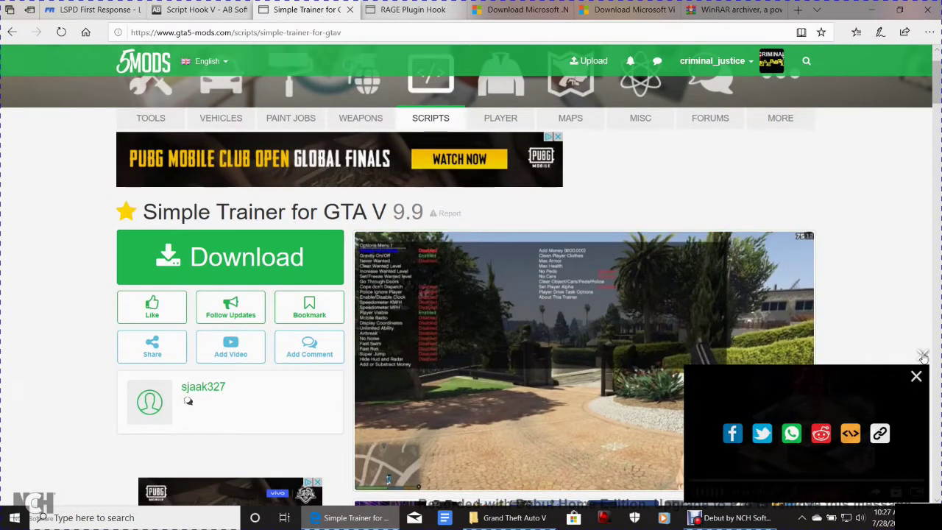
click(917, 375)
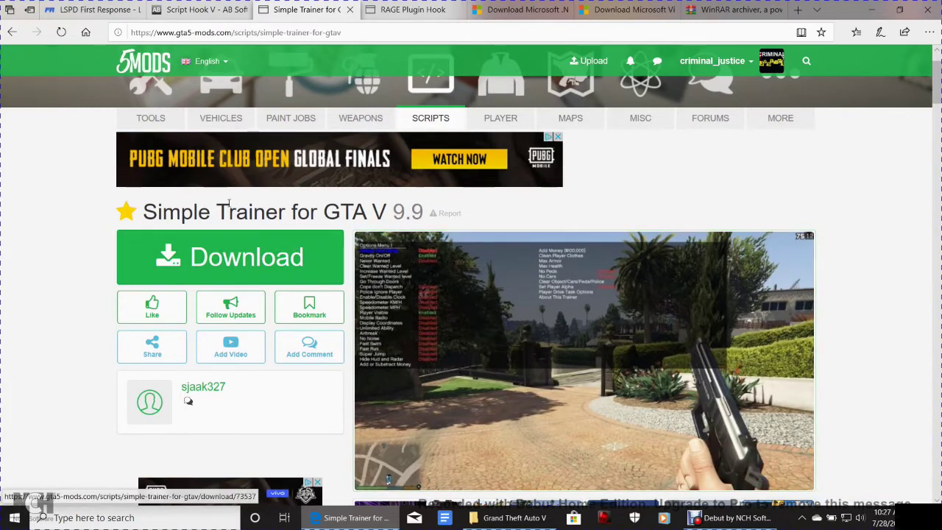
click(235, 250)
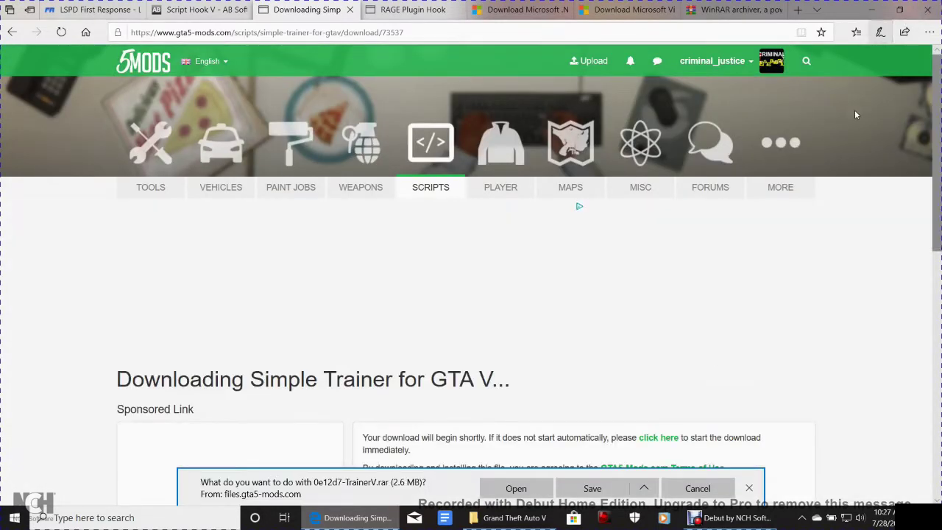
Step: Dismiss the TrainerV.rar save prompt unsaved and bring up the RAGE Plugin Hook downloads page
scroll(784, 283, down, 1)
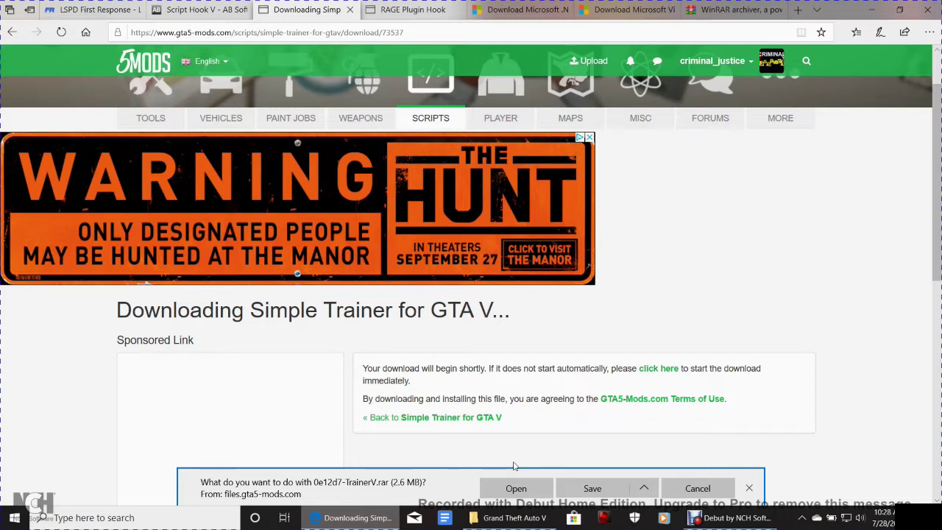
click(589, 491)
click(640, 489)
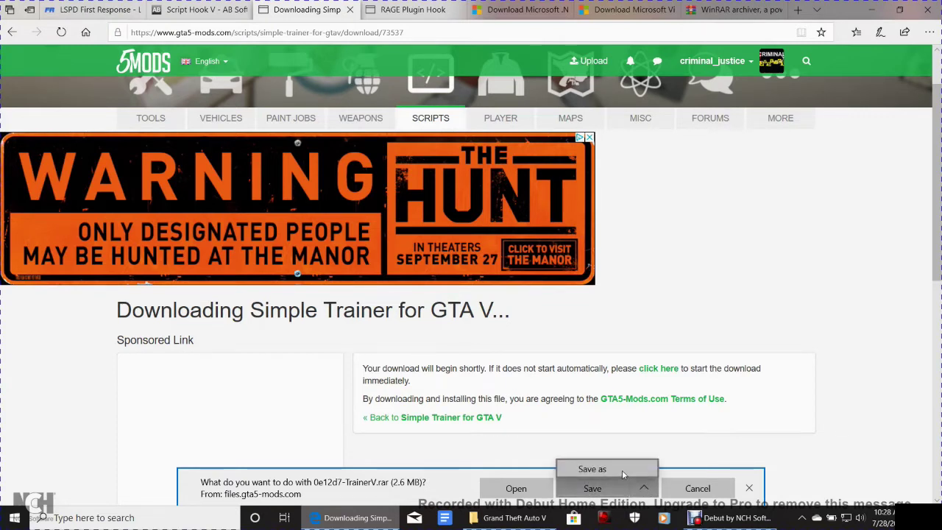
click(705, 454)
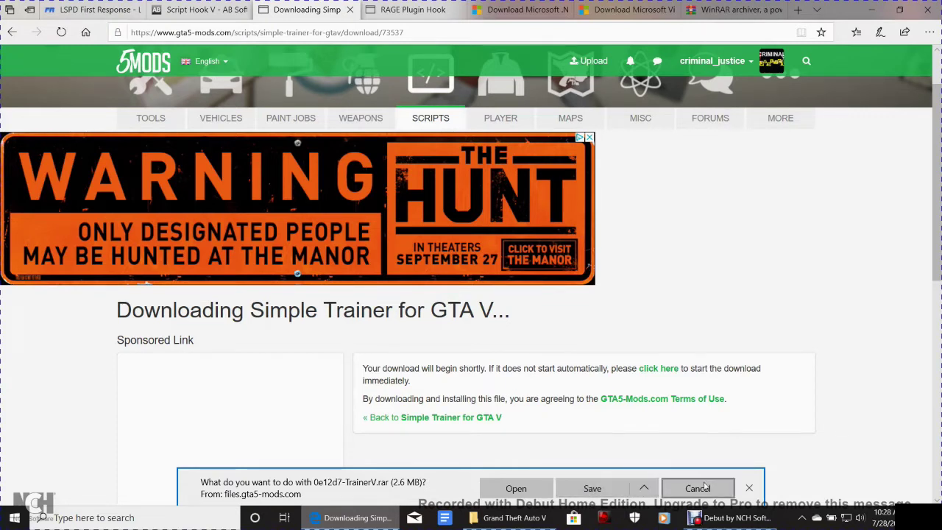
click(705, 487)
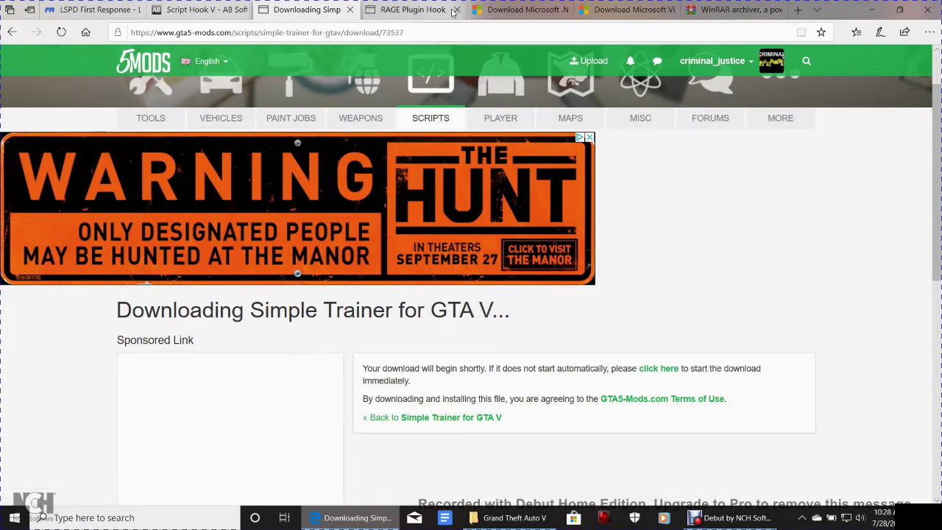
click(395, 11)
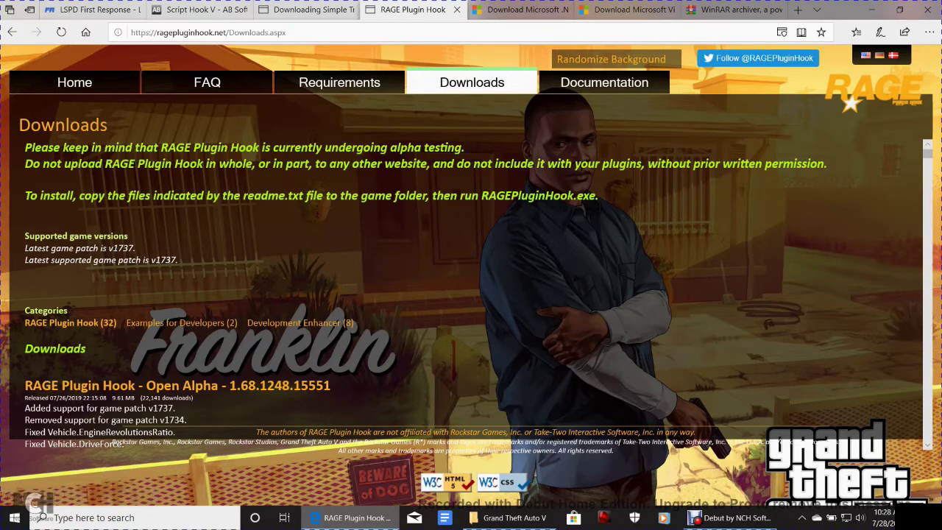
scroll(392, 262, down, 2)
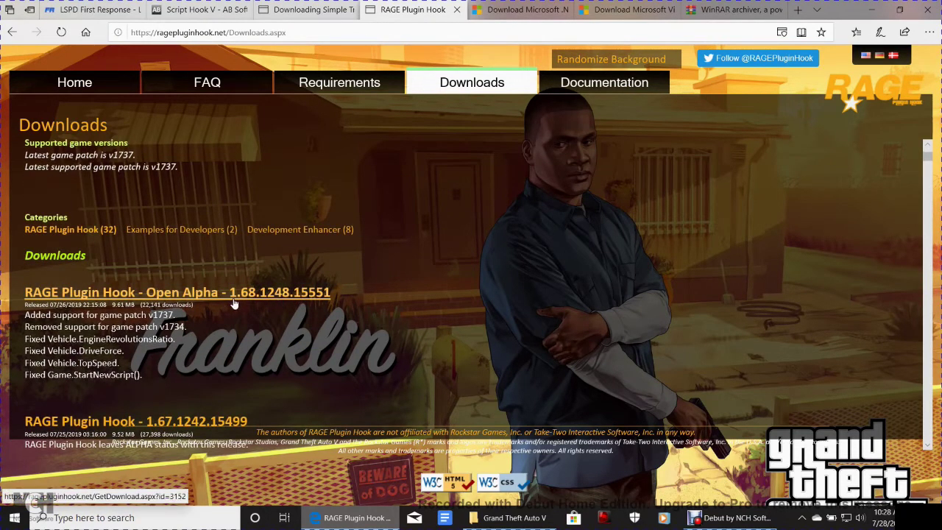
scroll(234, 304, down, 2)
scroll(234, 304, down, 1)
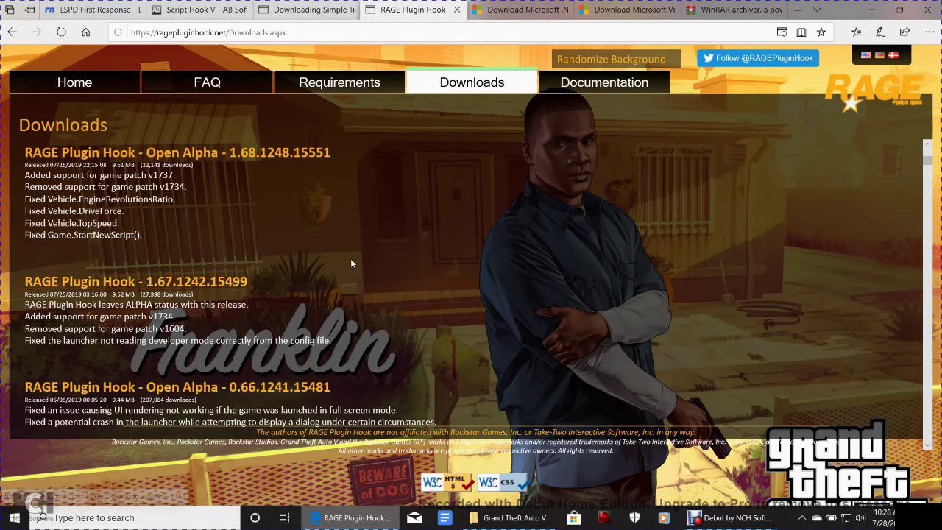
scroll(351, 263, up, 2)
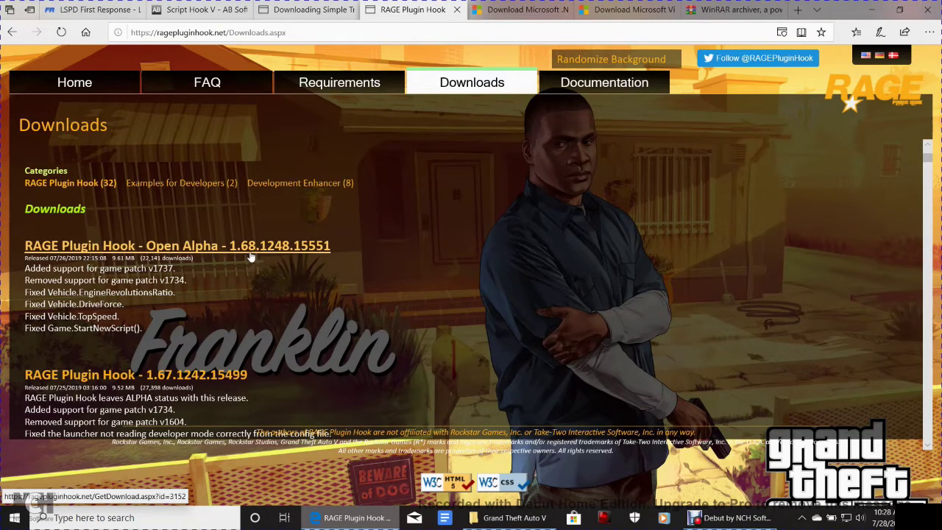
click(164, 250)
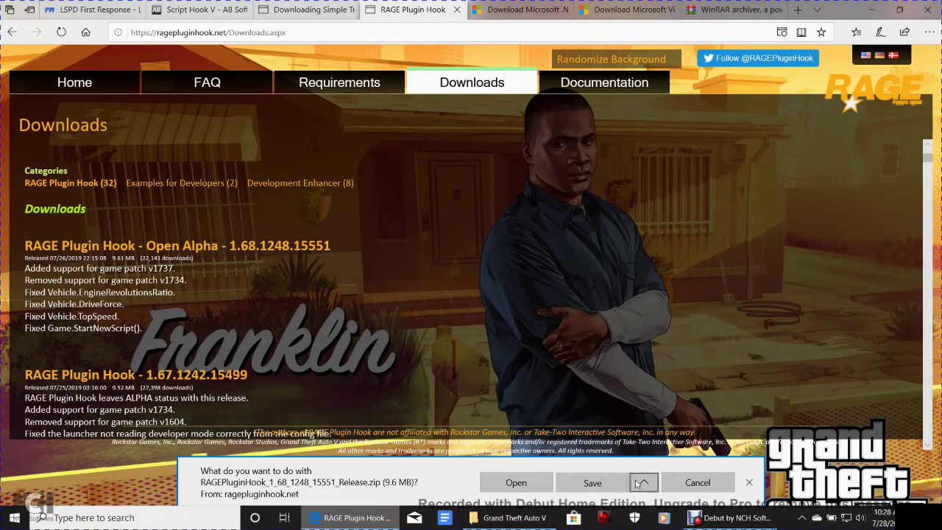
click(640, 483)
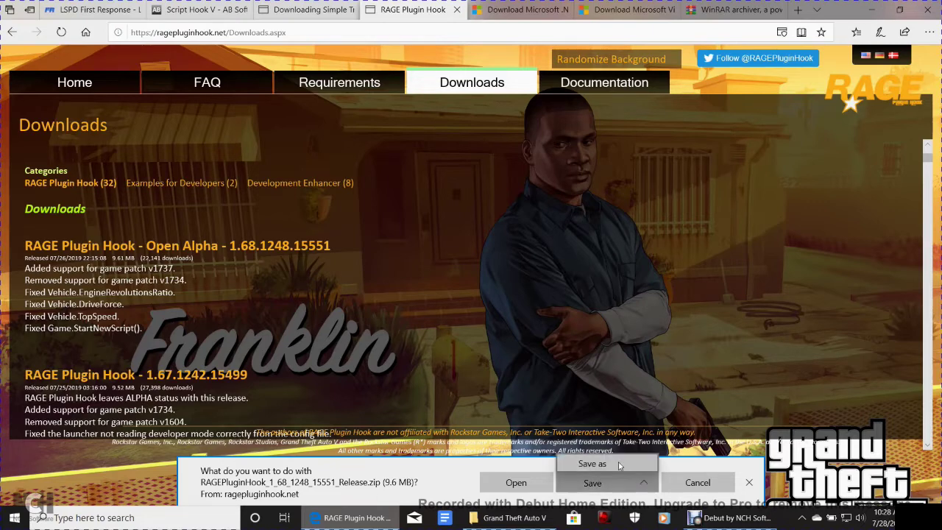
click(725, 482)
click(725, 482)
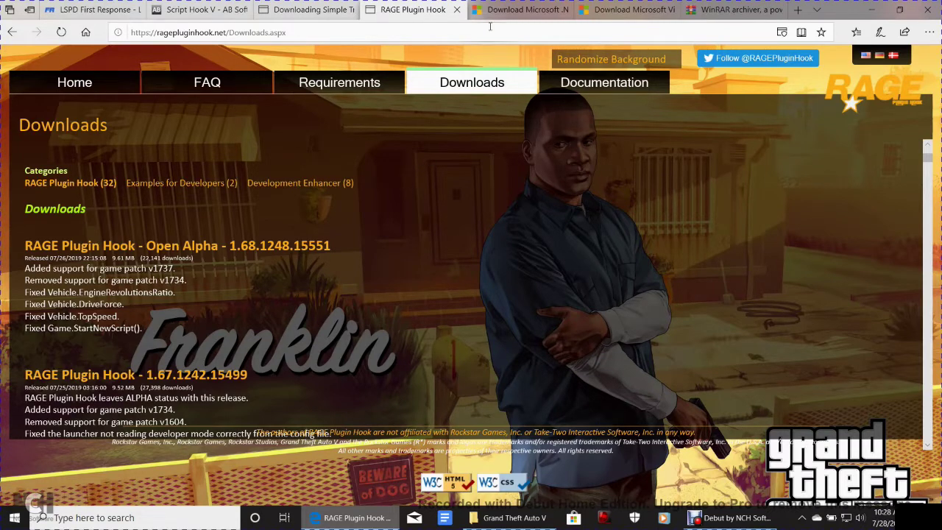
mouse_move(499, 15)
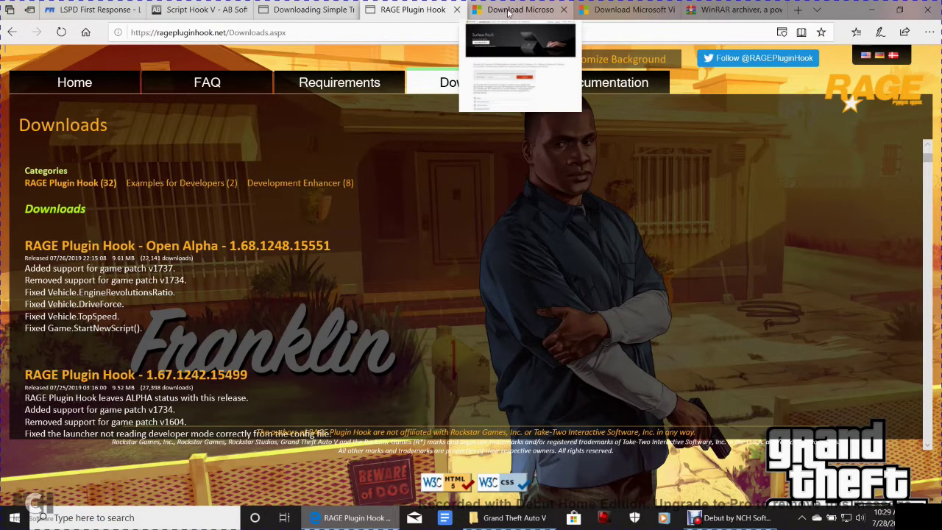
Step: Request the .NET Framework 4.6 web installer, dismiss its prompt, and show the Visual C++ 2015 page
click(508, 12)
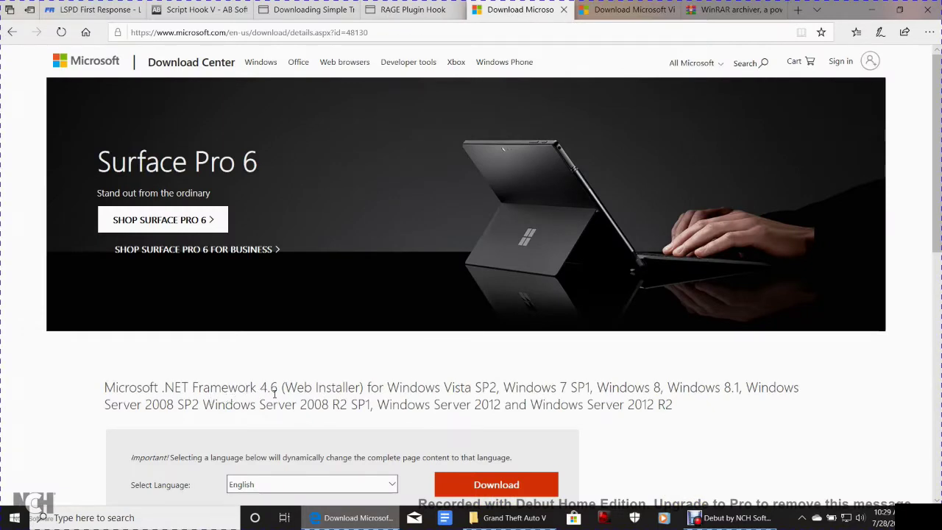
scroll(606, 385, down, 2)
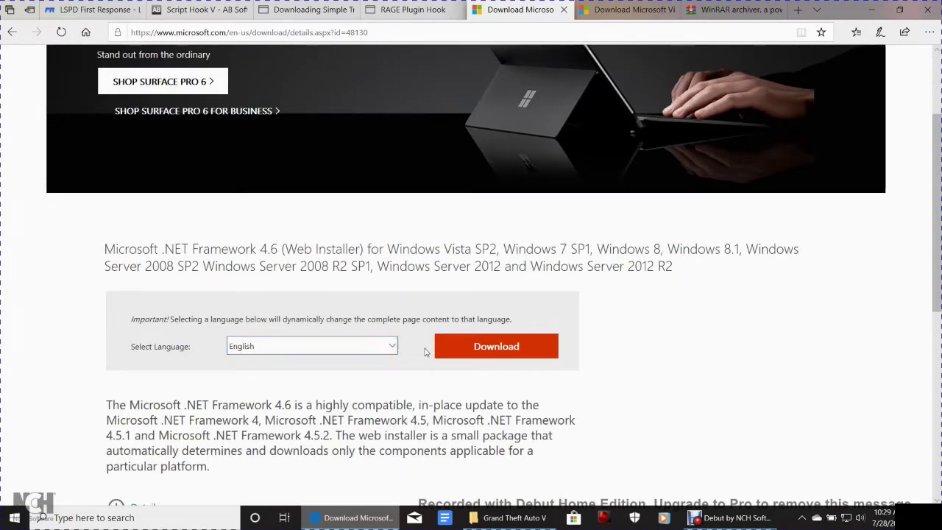
click(483, 349)
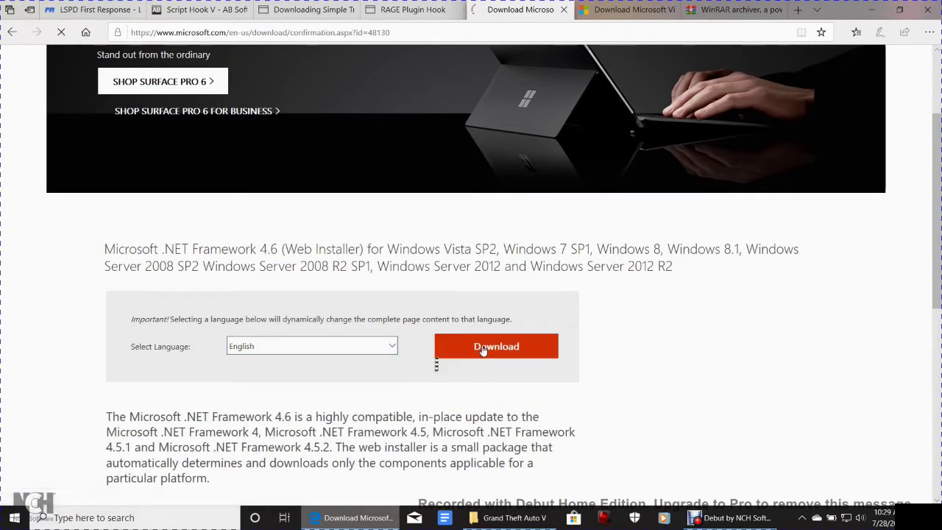
scroll(577, 359, down, 1)
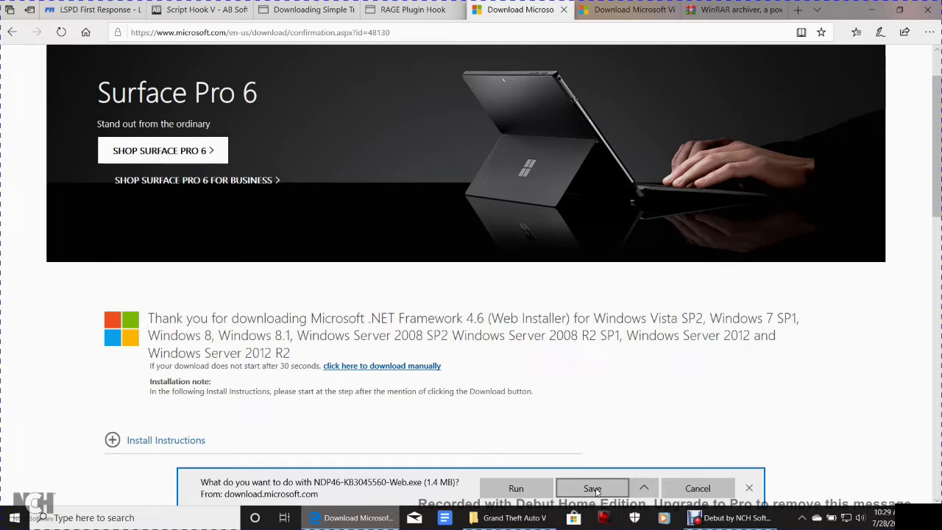
click(699, 489)
click(625, 9)
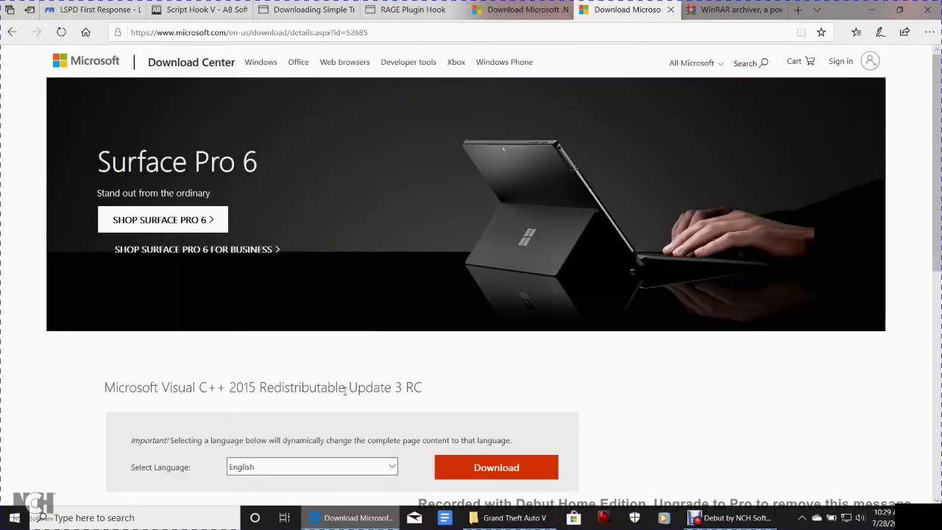
Step: Download both vc_redist.x64.exe and vc_redist.x86.exe, dismissing each save prompt
scroll(354, 400, down, 3)
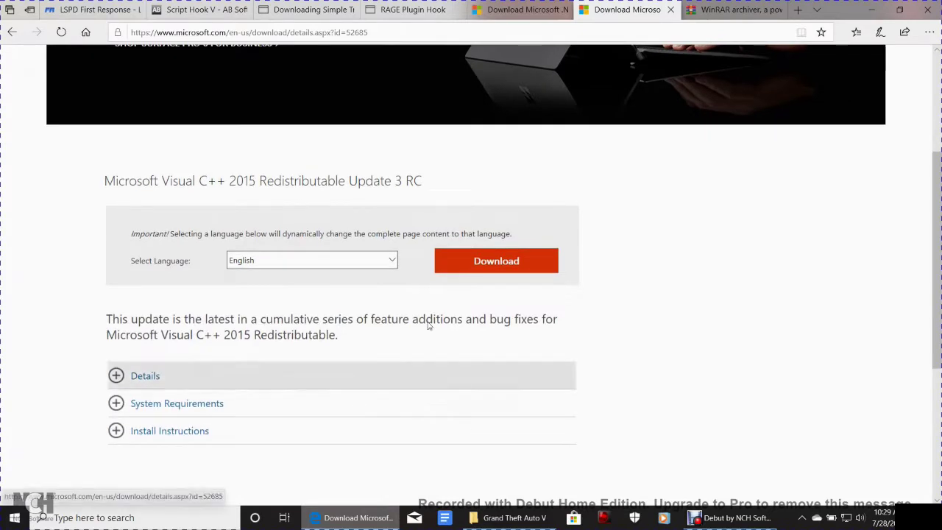
click(473, 266)
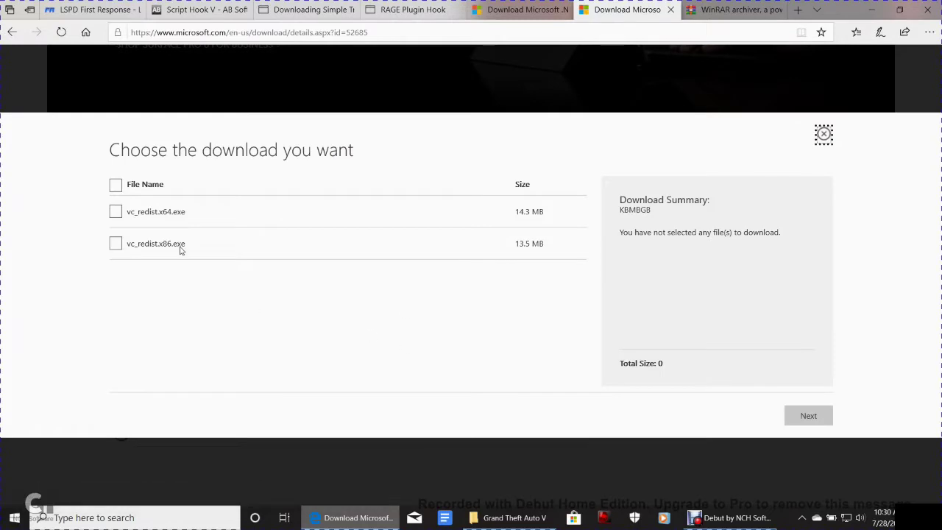
click(115, 186)
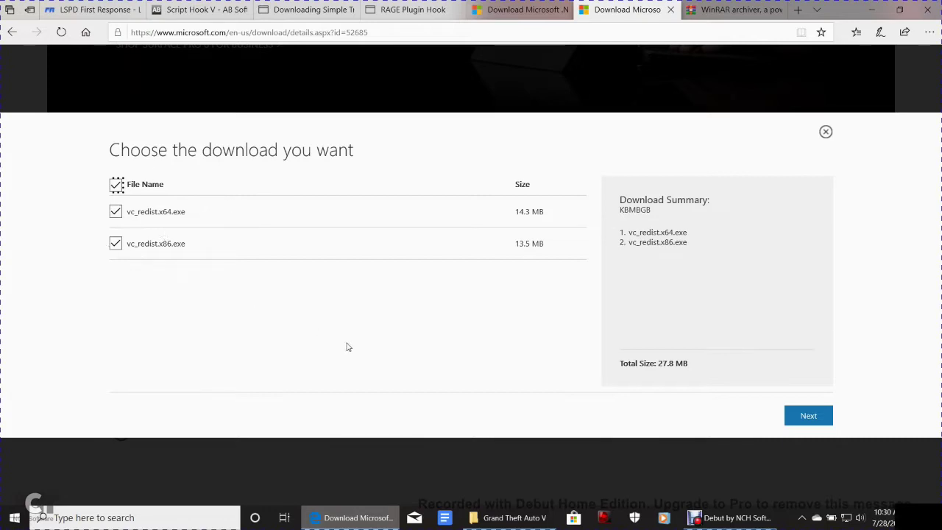
click(808, 416)
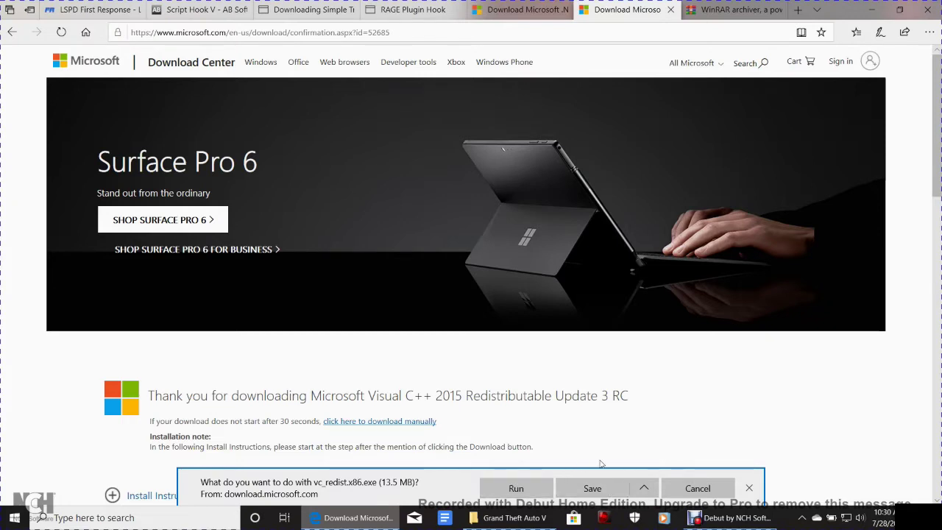
click(715, 491)
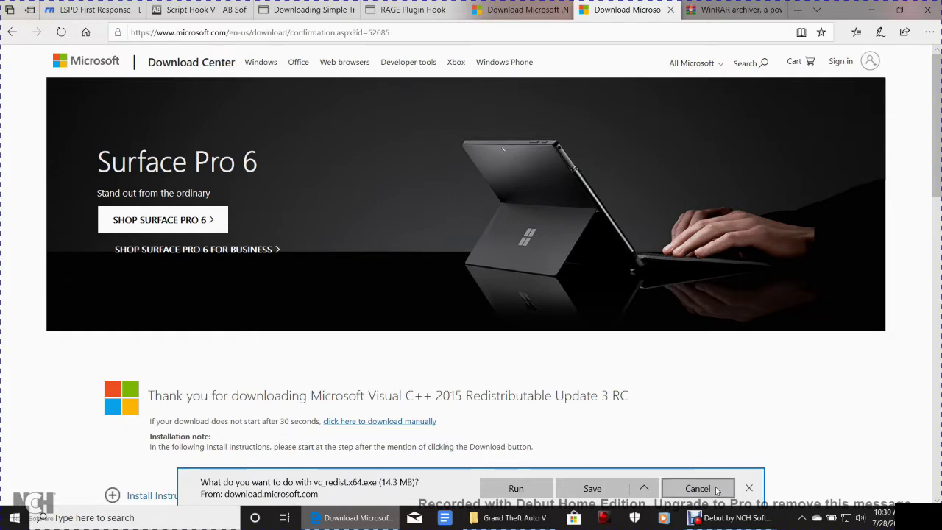
click(750, 487)
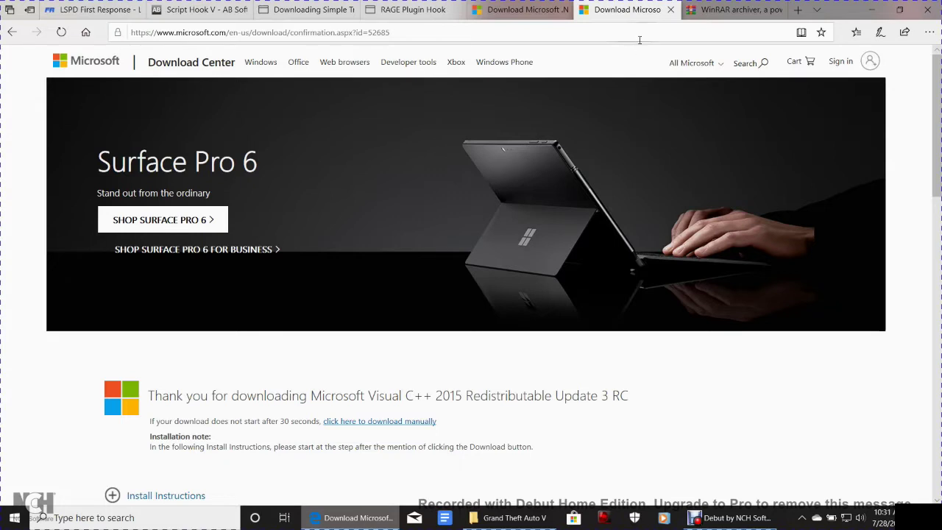
Step: Request the English 64-bit WinRAR installer winrar-x64-571.exe and dismiss its prompt
click(721, 10)
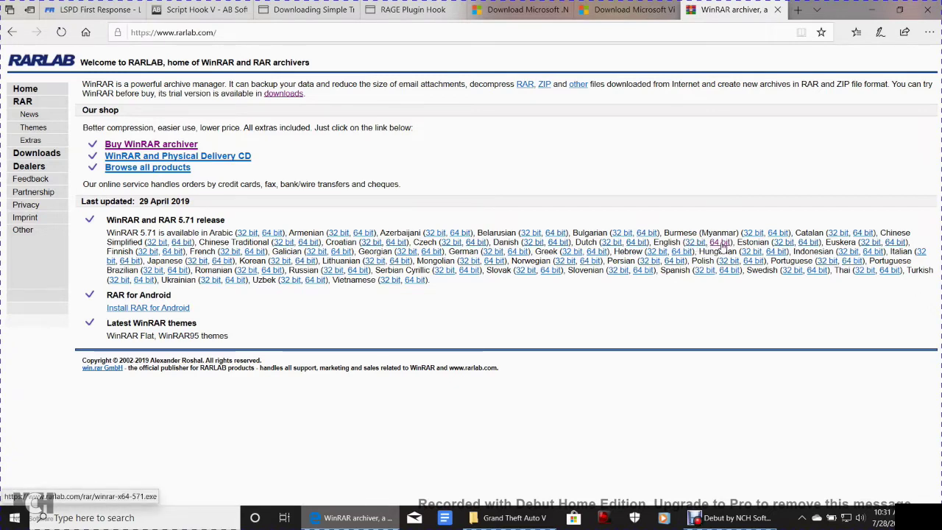
click(721, 243)
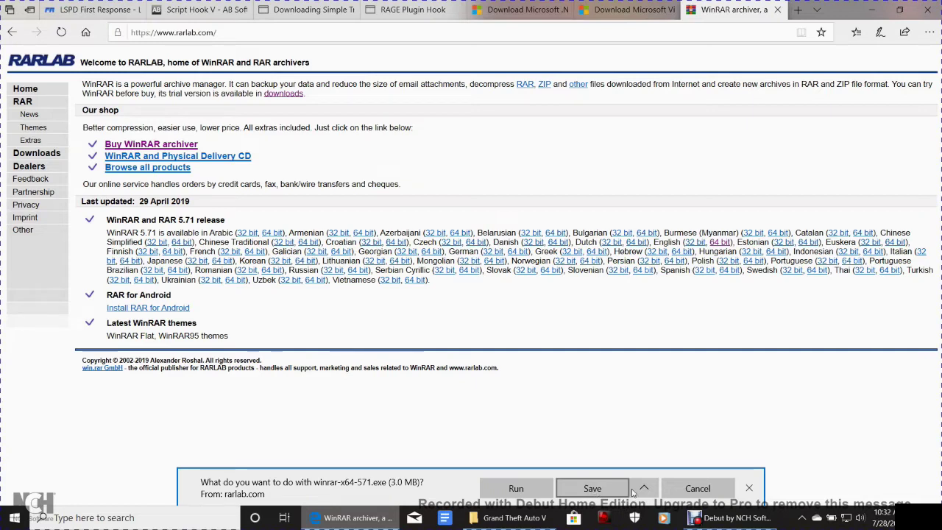
click(696, 489)
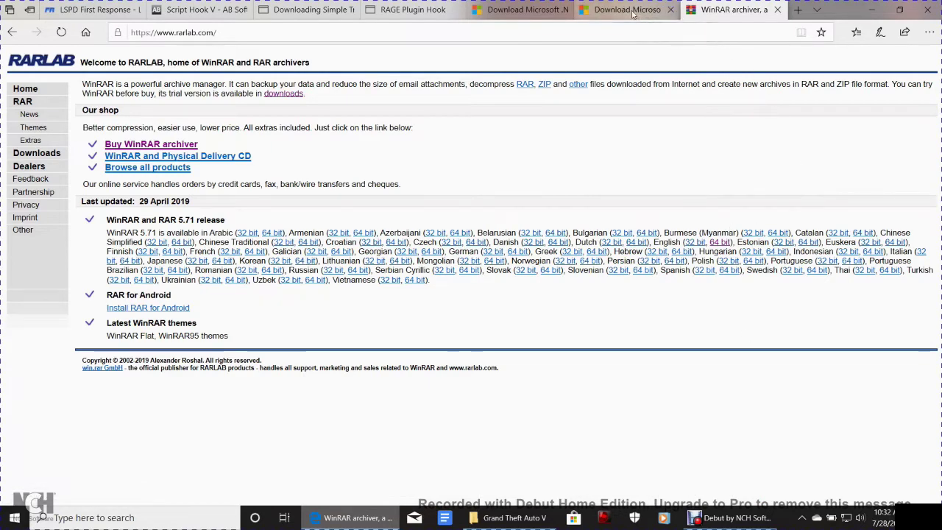
Step: Close Edge with all its tabs from the LSPD First Response tab
click(63, 10)
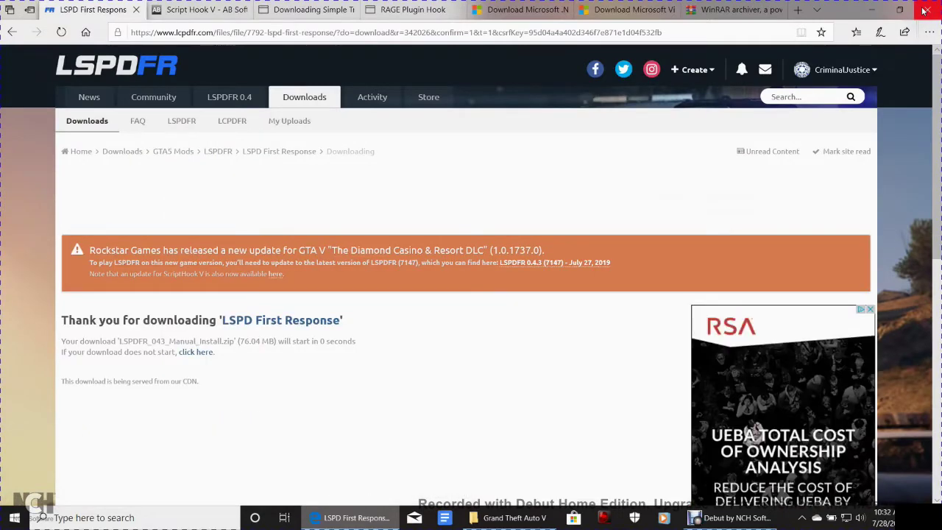
click(927, 9)
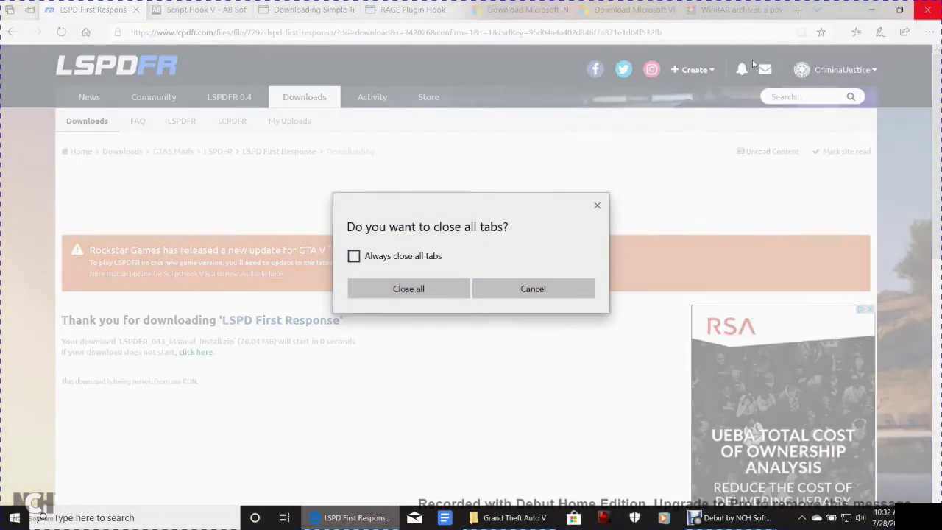
click(353, 292)
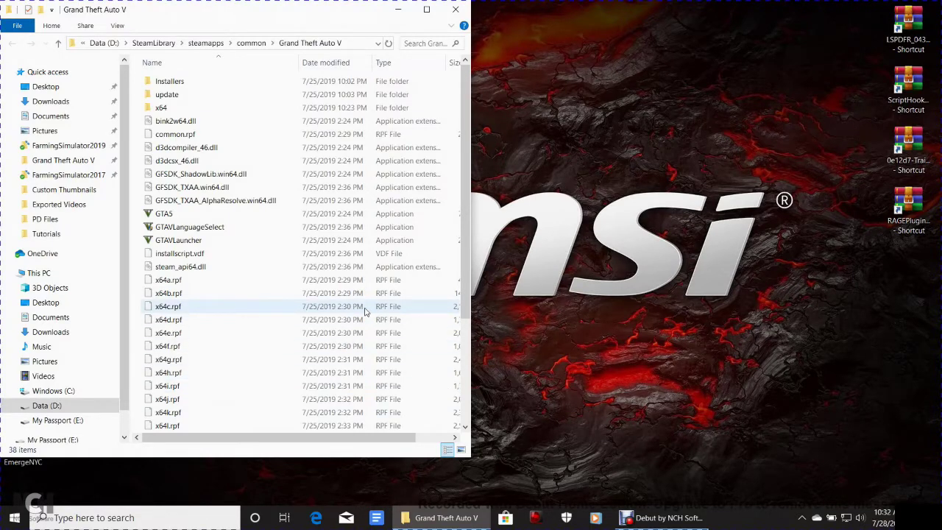
Step: Open LSPDFR_043_Manual_Install.zip in WinRAR from the desktop shortcut, dismissing the license reminder
click(917, 45)
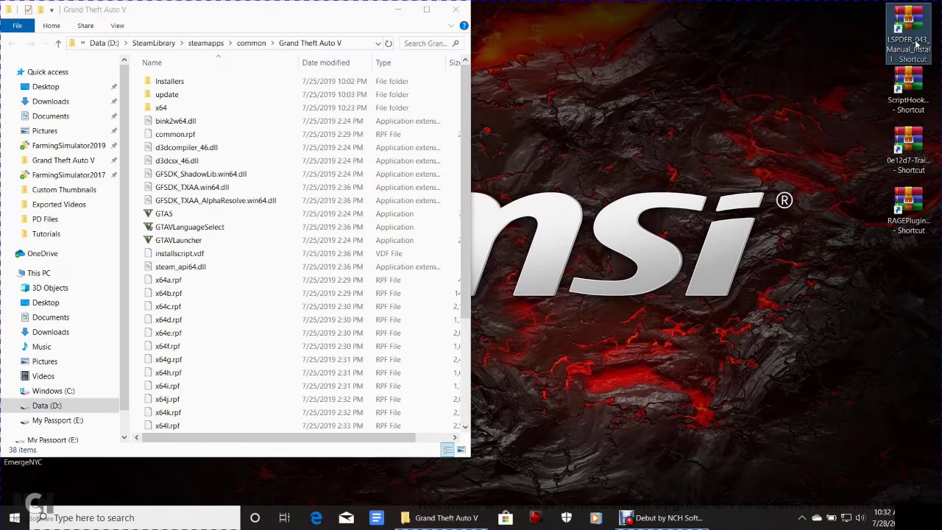
double_click(917, 46)
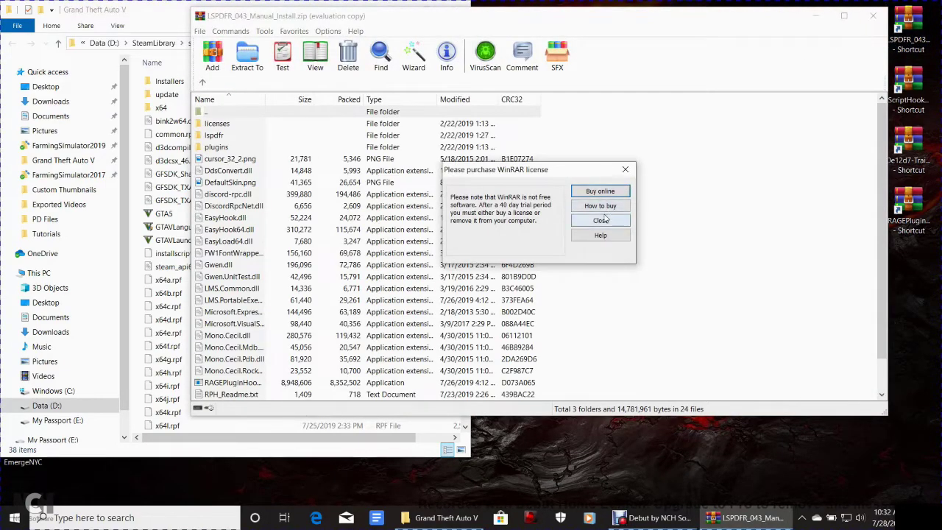
click(600, 220)
Step: Snap the WinRAR archive window to the right half of the screen and clear the selection
drag(541, 22, 941, 22)
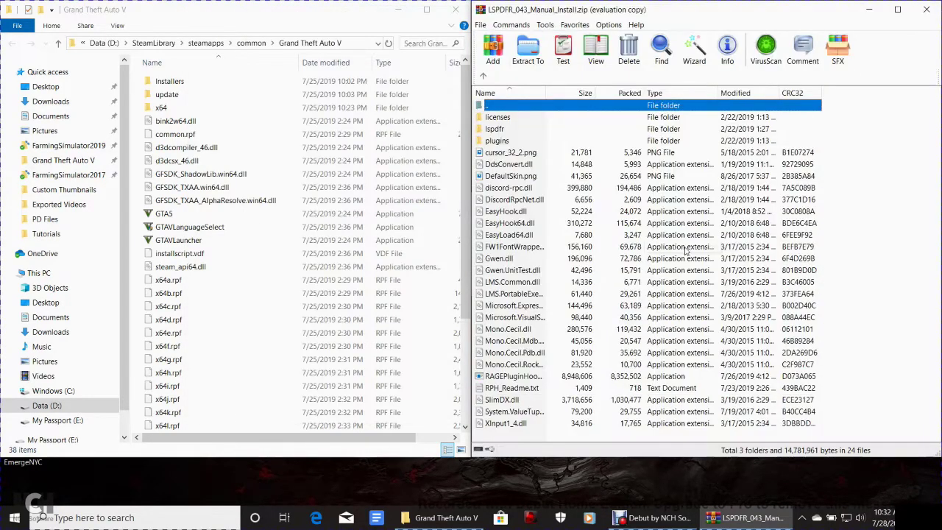
drag(752, 10, 771, 139)
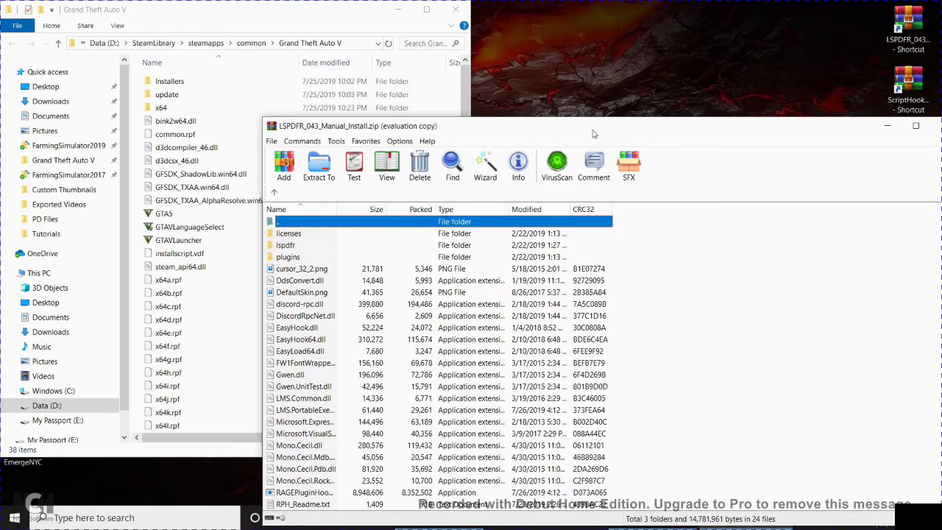
drag(593, 134, 941, 23)
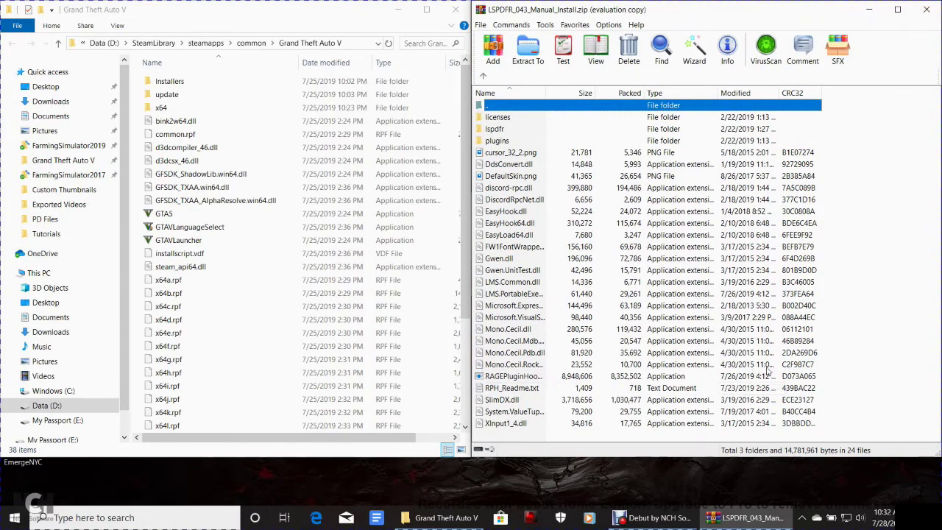
click(869, 292)
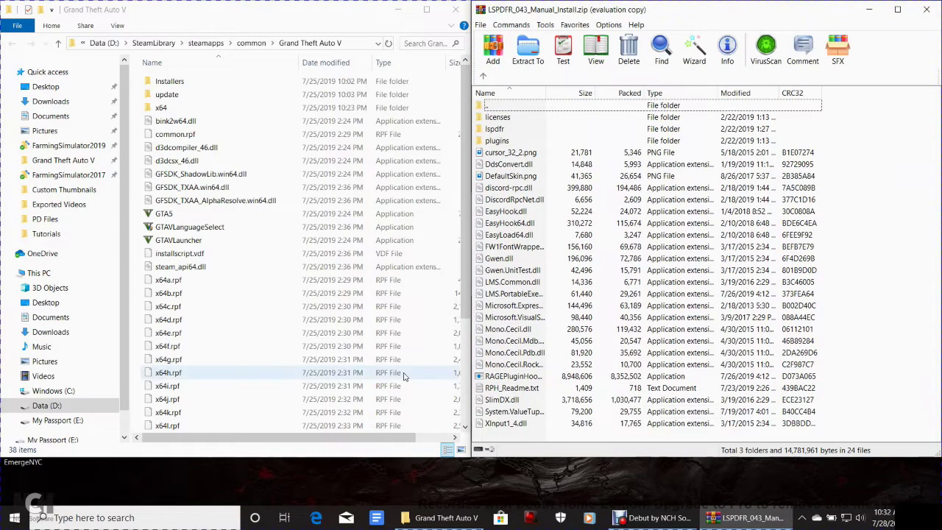